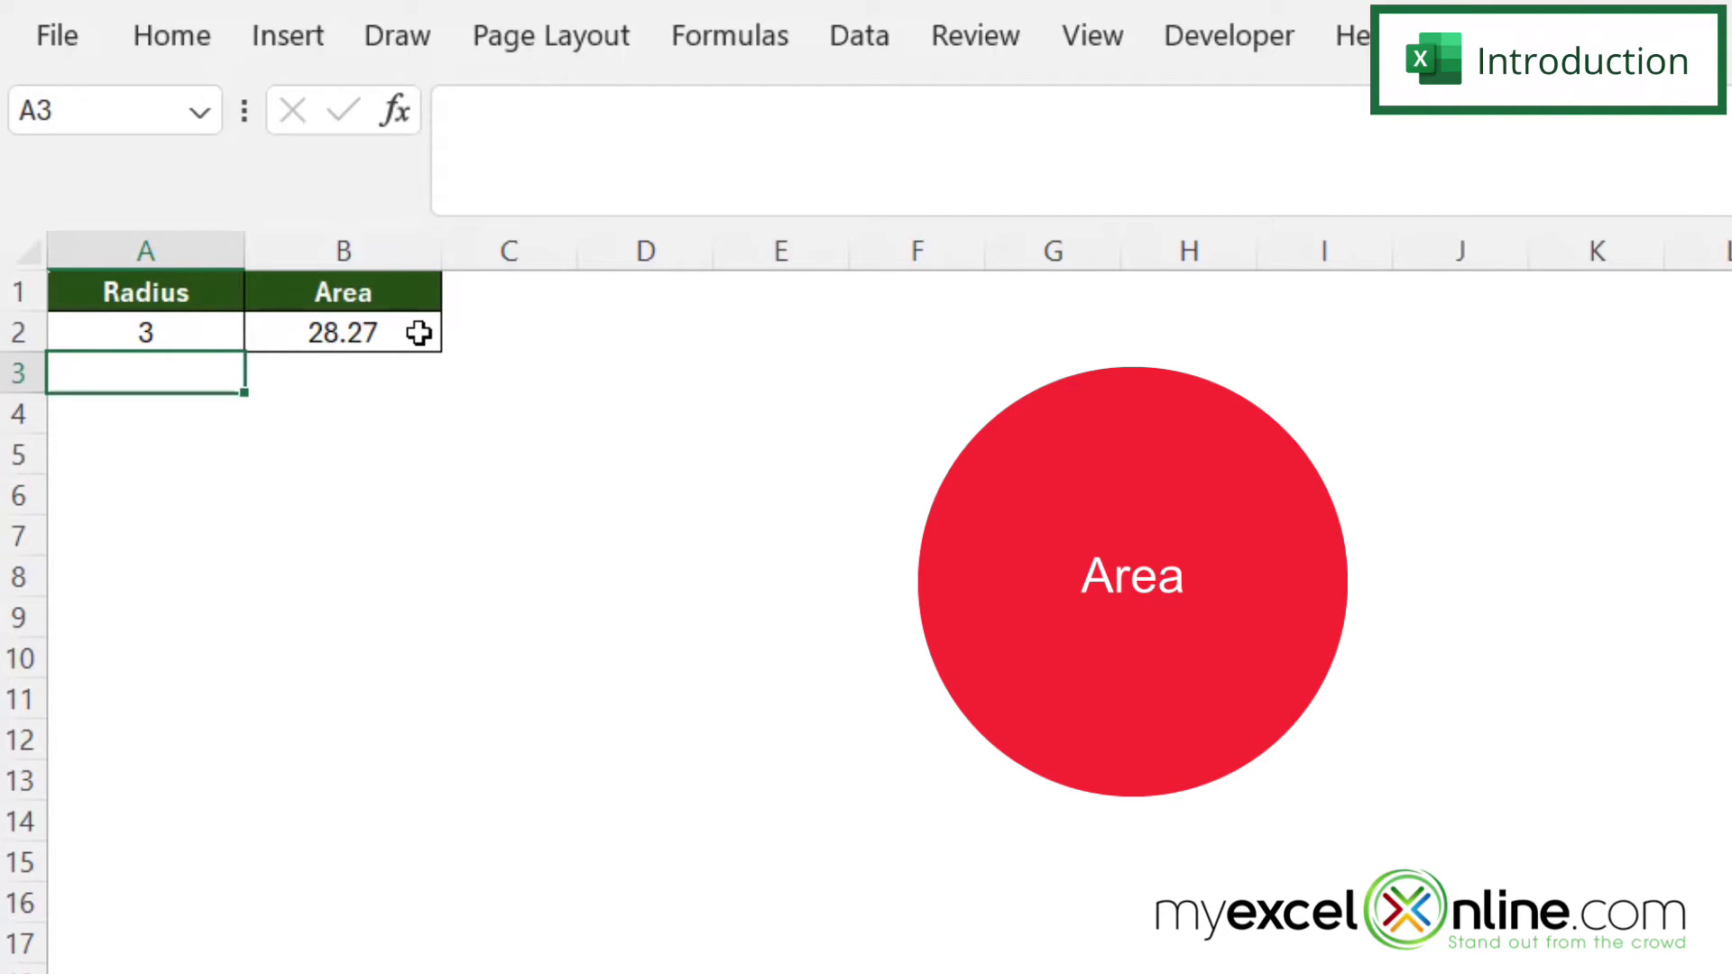
Enter the formula =PI() in cell B2 so it shows 3.14, then reselect B2.
{"action": "left_click", "coordinate": [418, 333]}
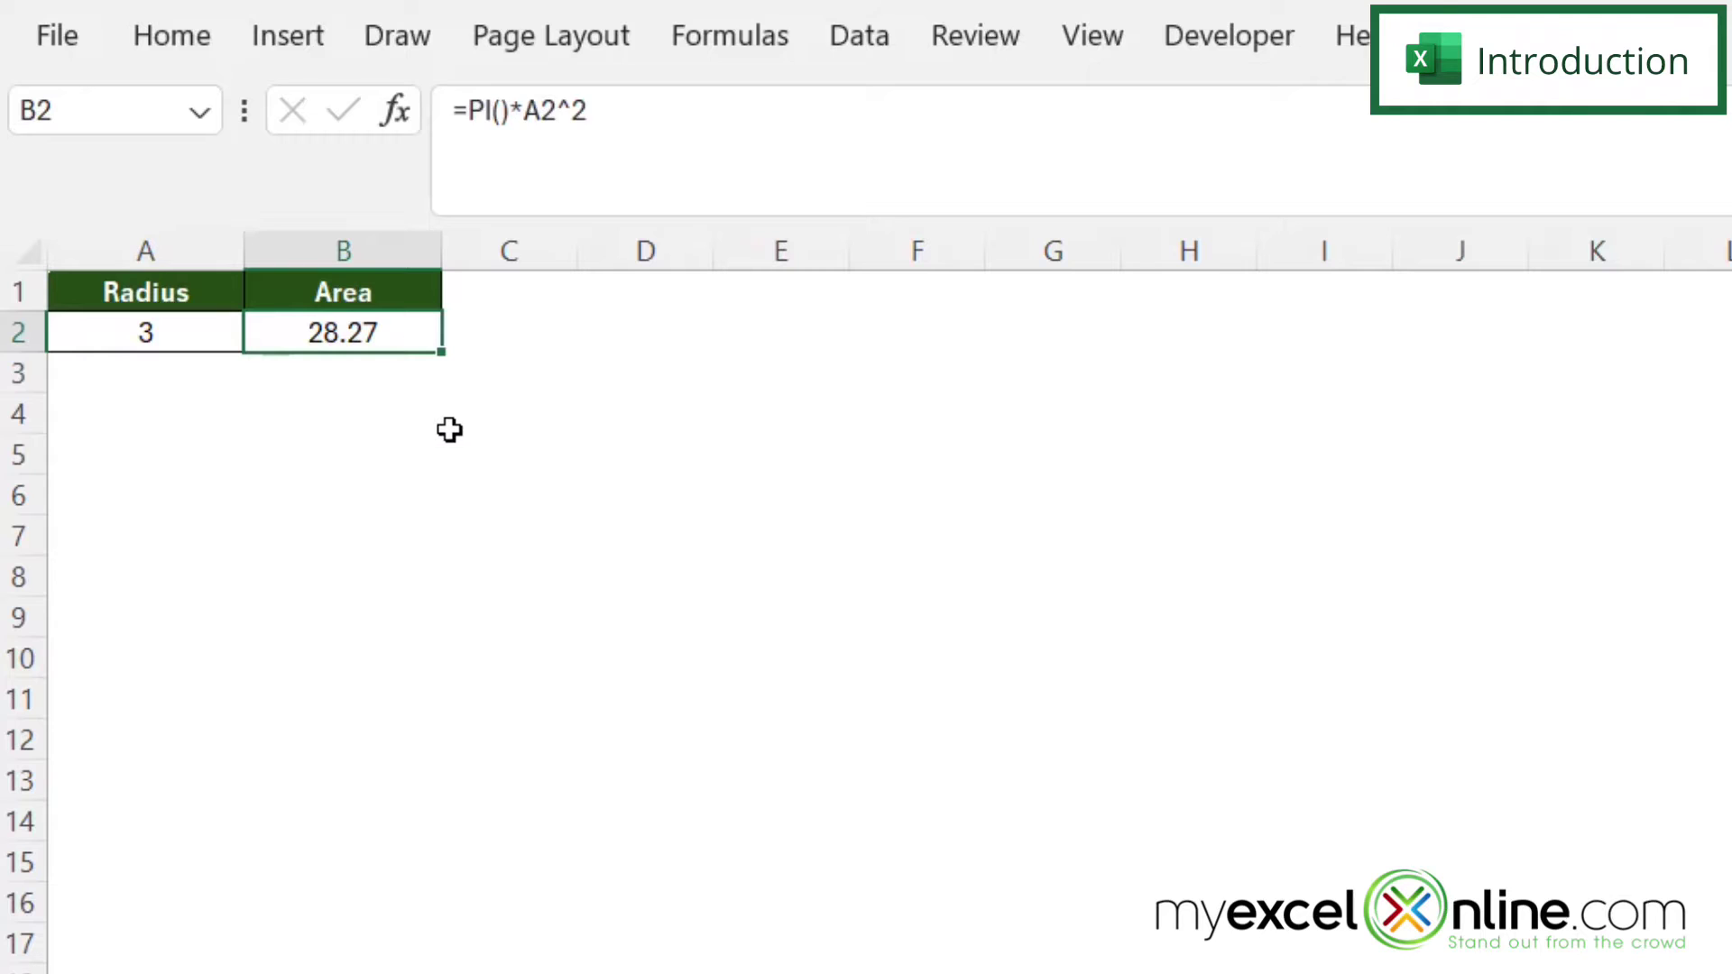
{"action": "left_click", "coordinate": [96, 387]}
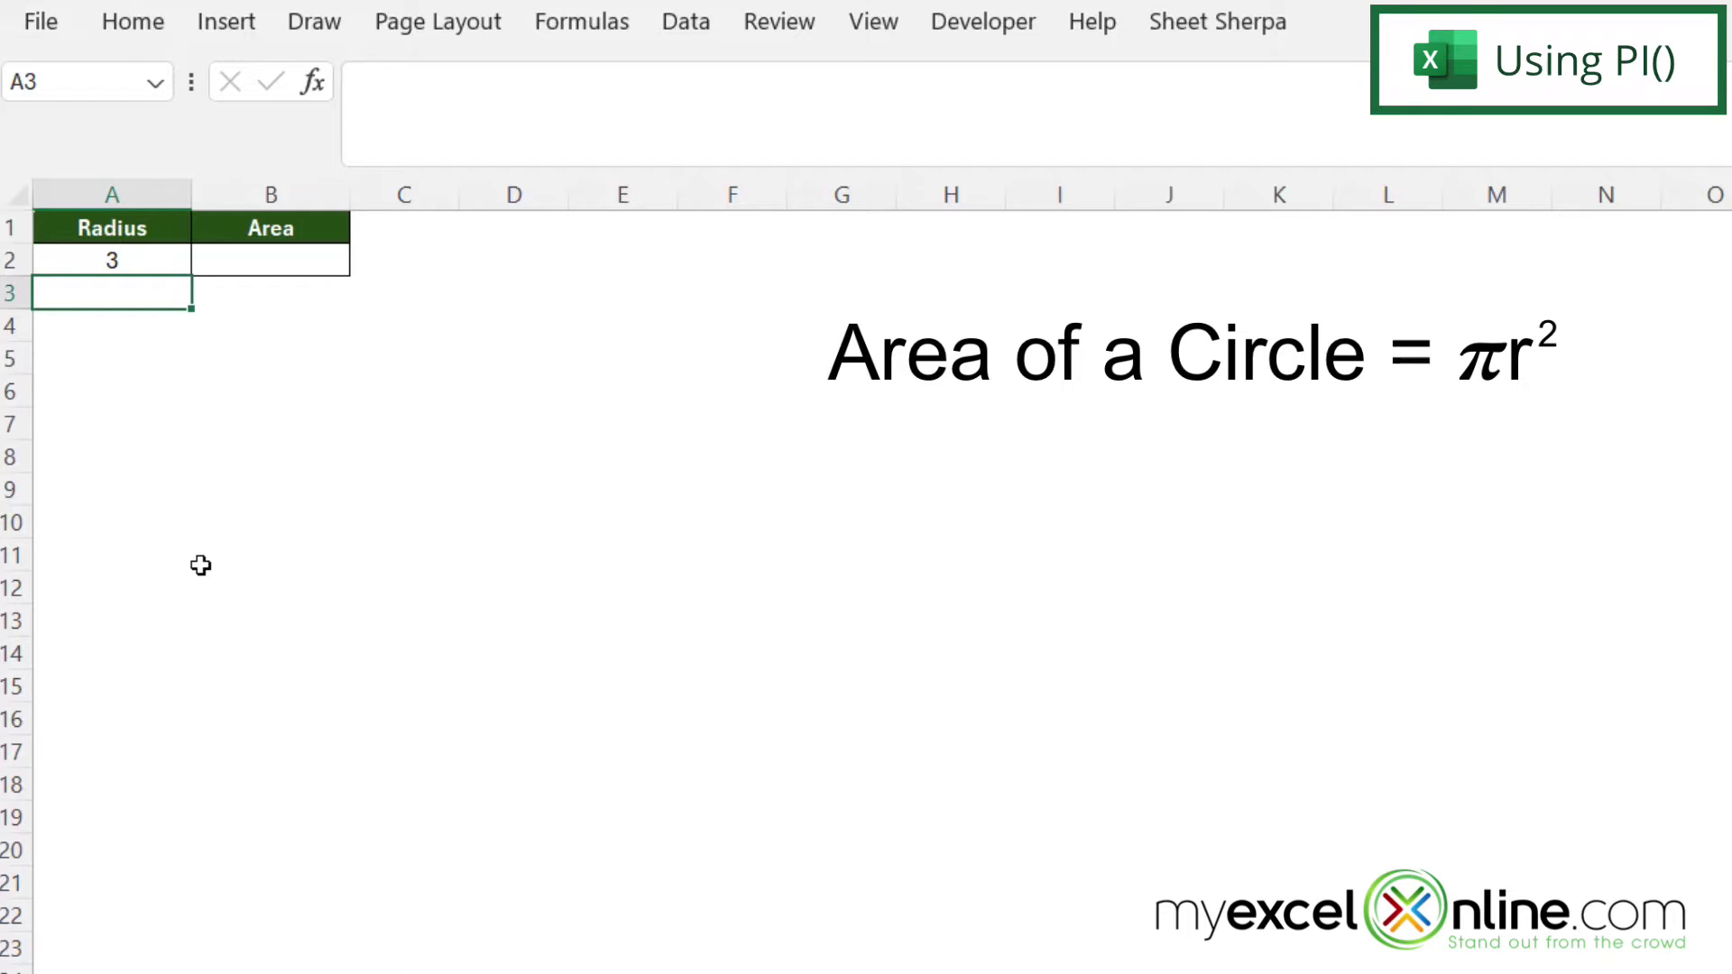
{"action": "left_click", "coordinate": [239, 257]}
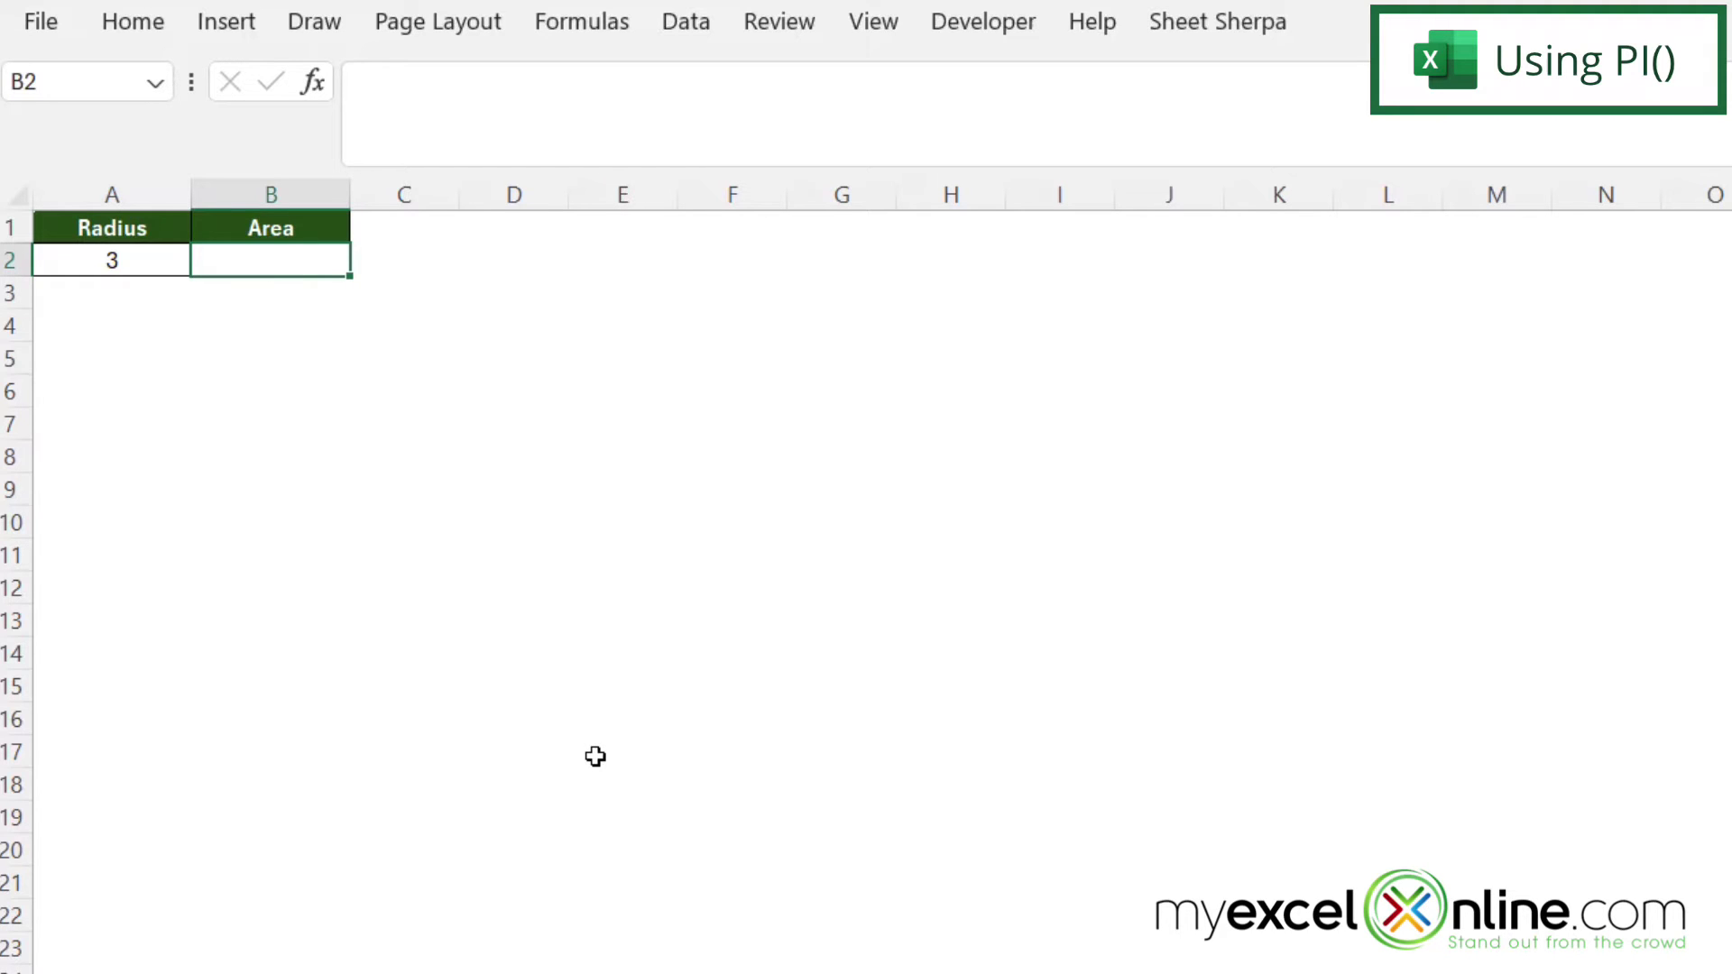
{"action": "type", "text": "="}
{"action": "type", "text": "pi"}
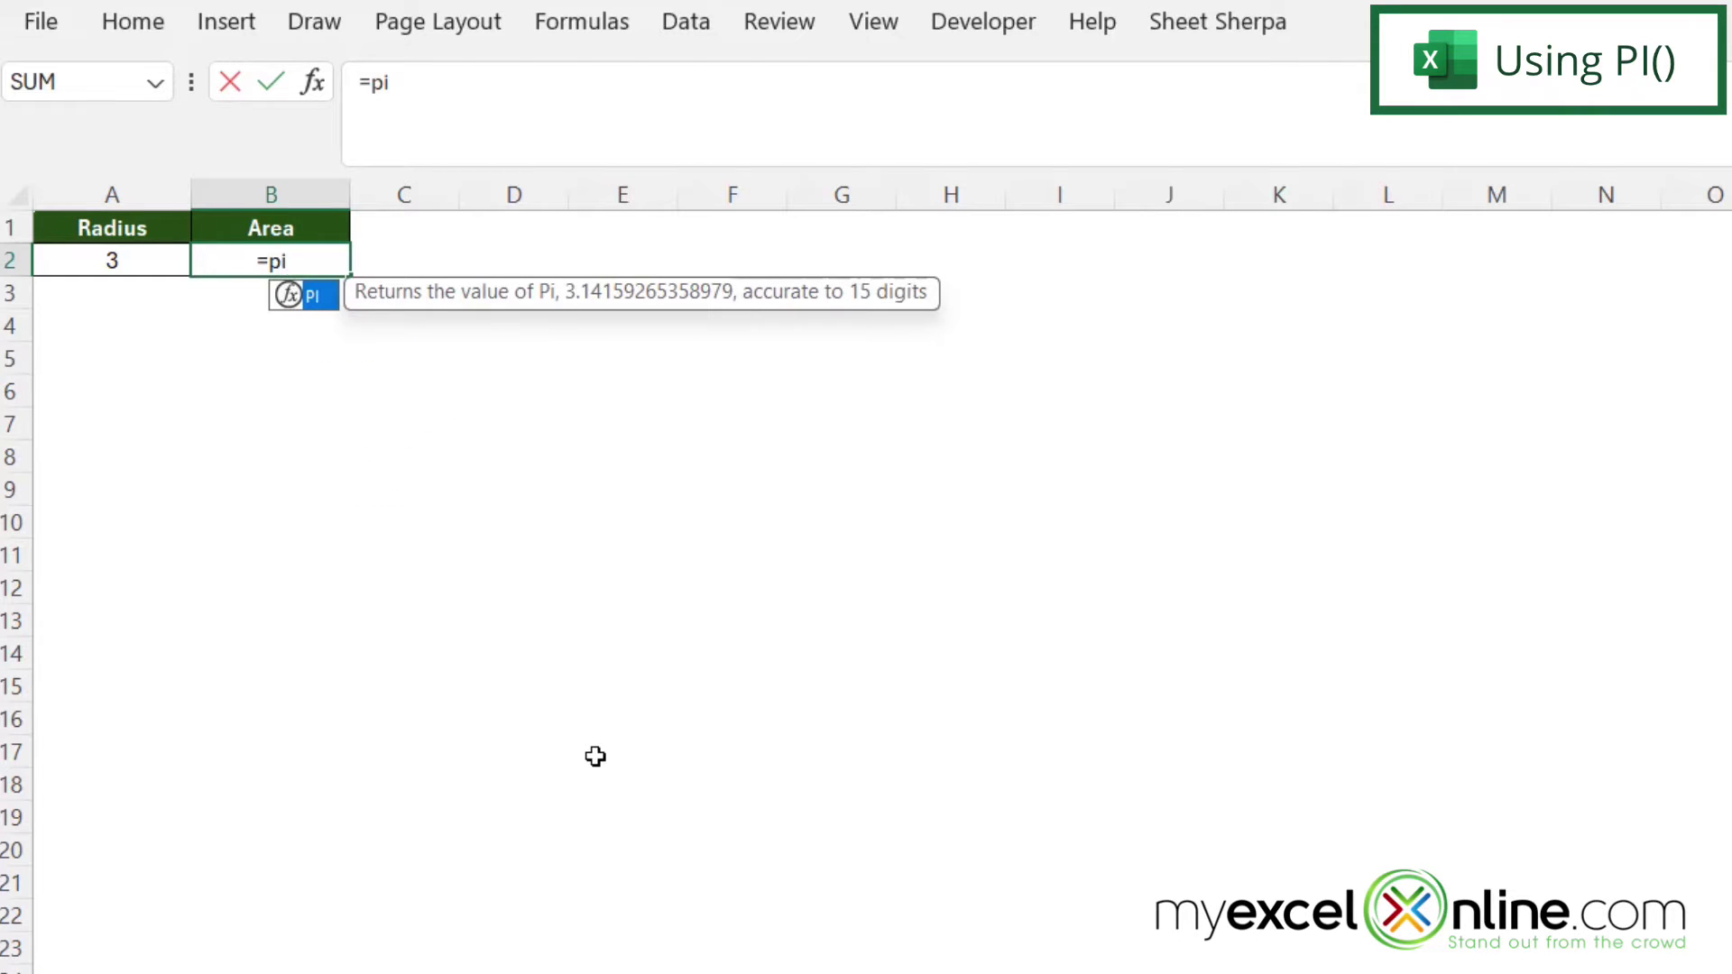
{"action": "type", "text": "()"}
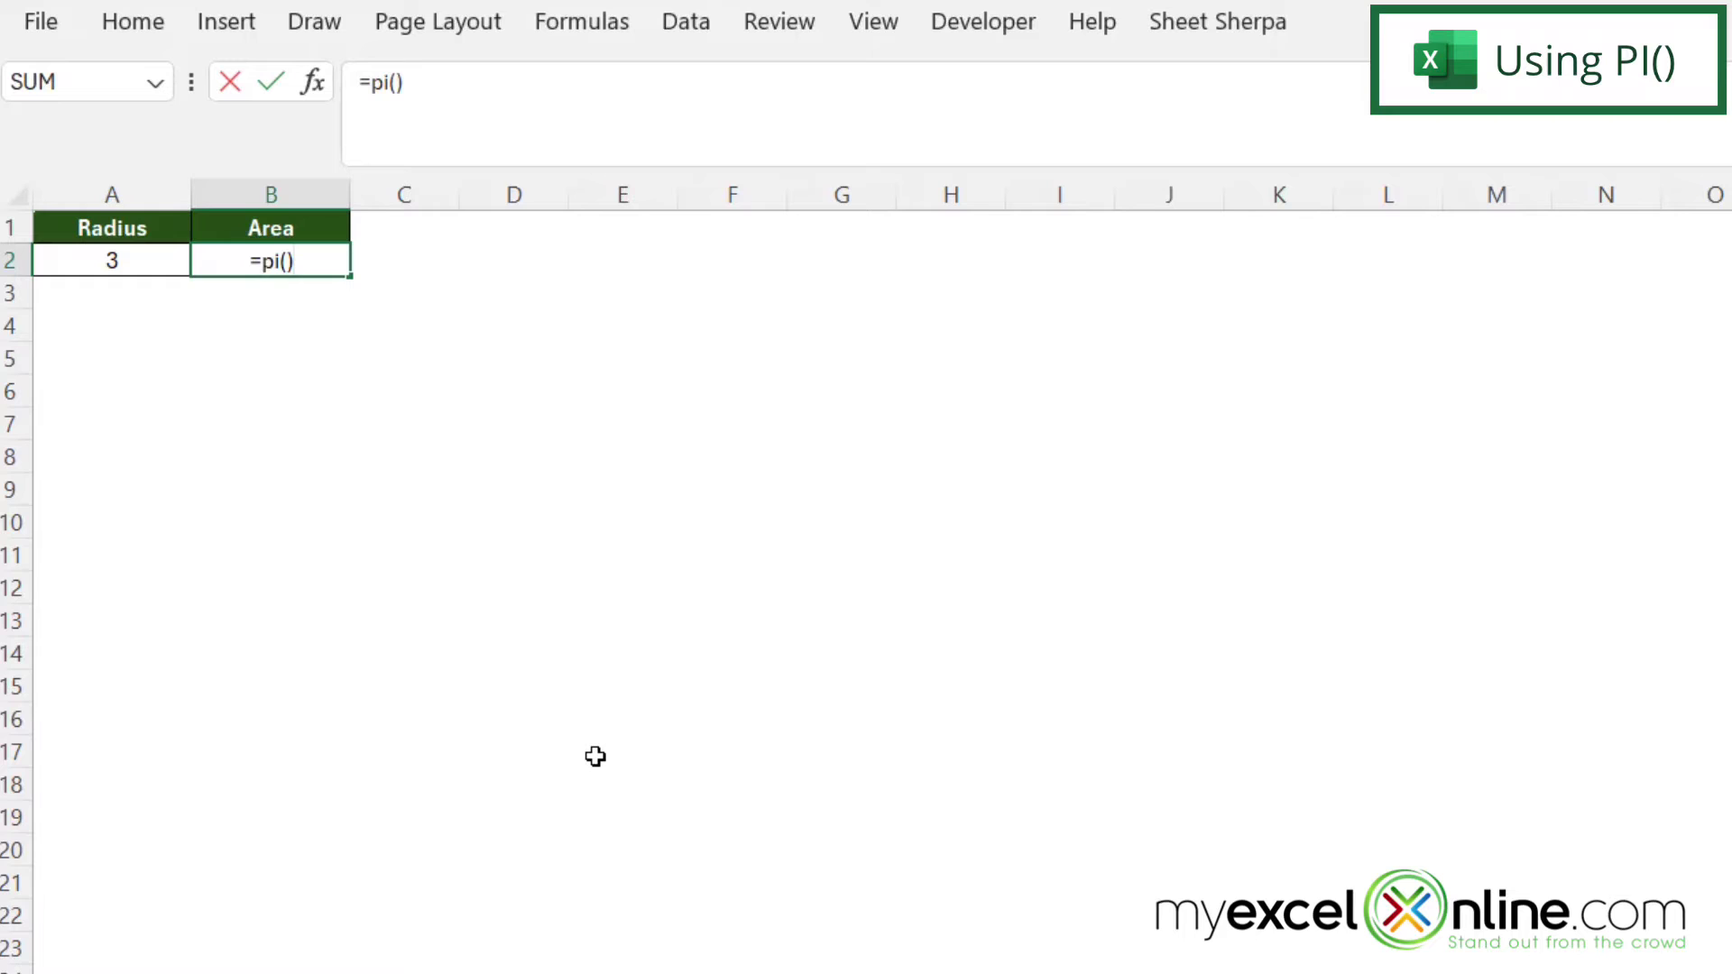
{"action": "key", "text": "Return"}
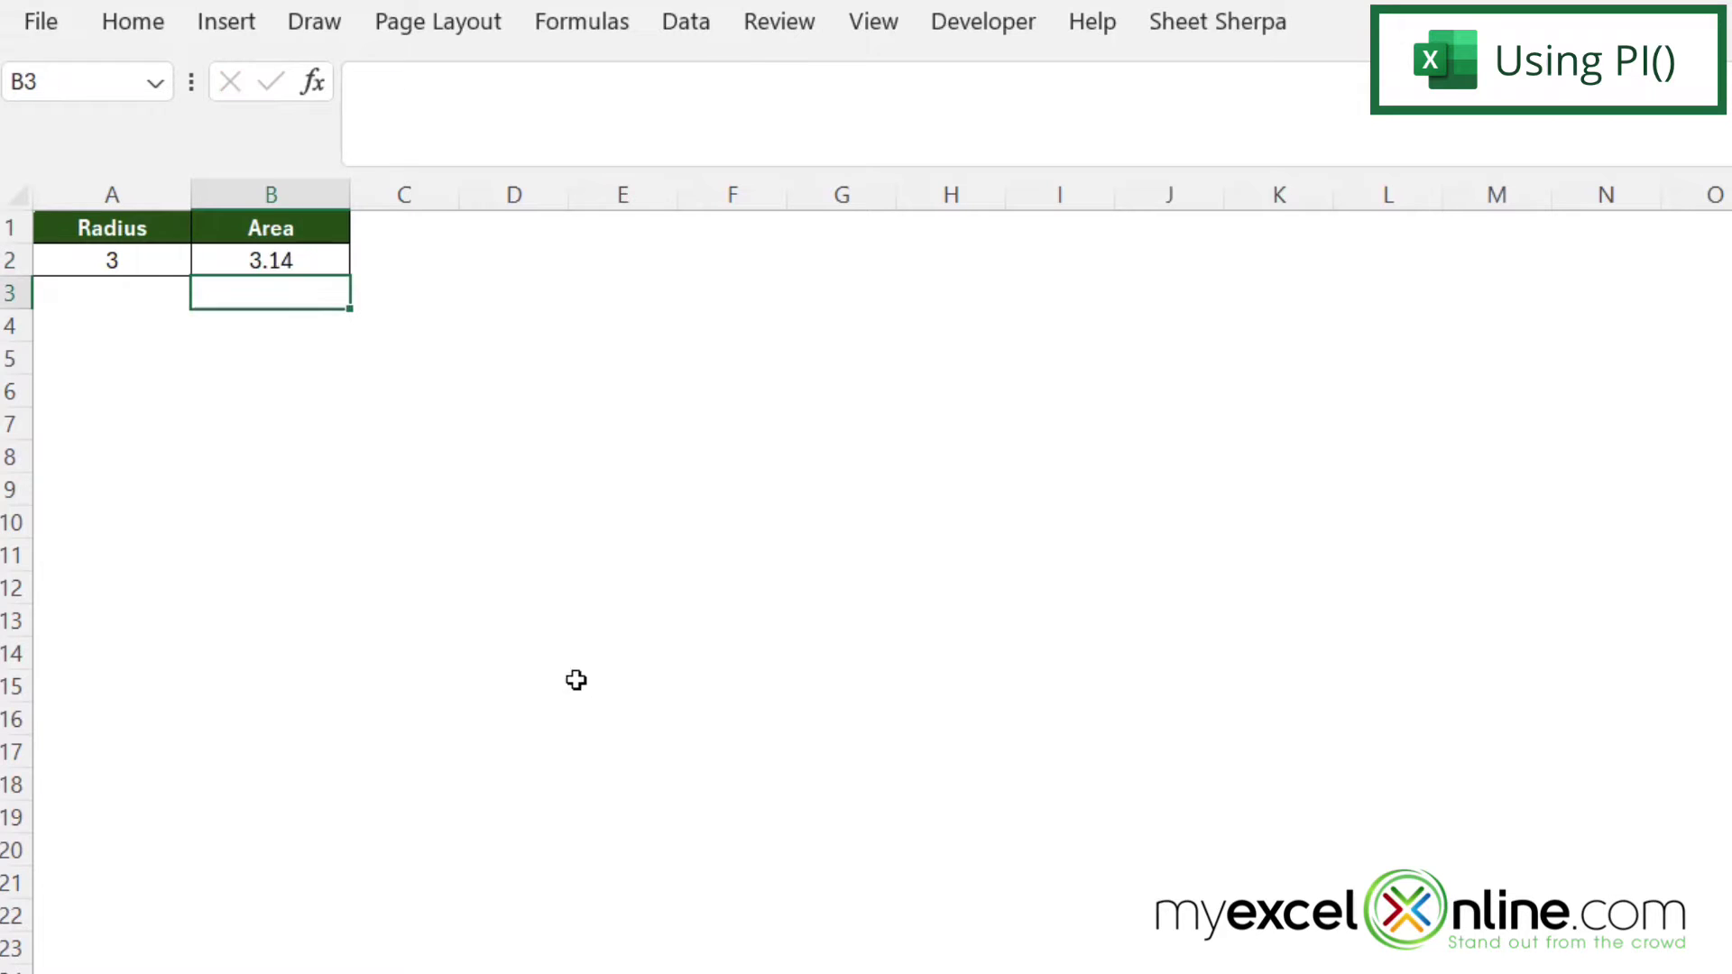
{"action": "left_click", "coordinate": [321, 259]}
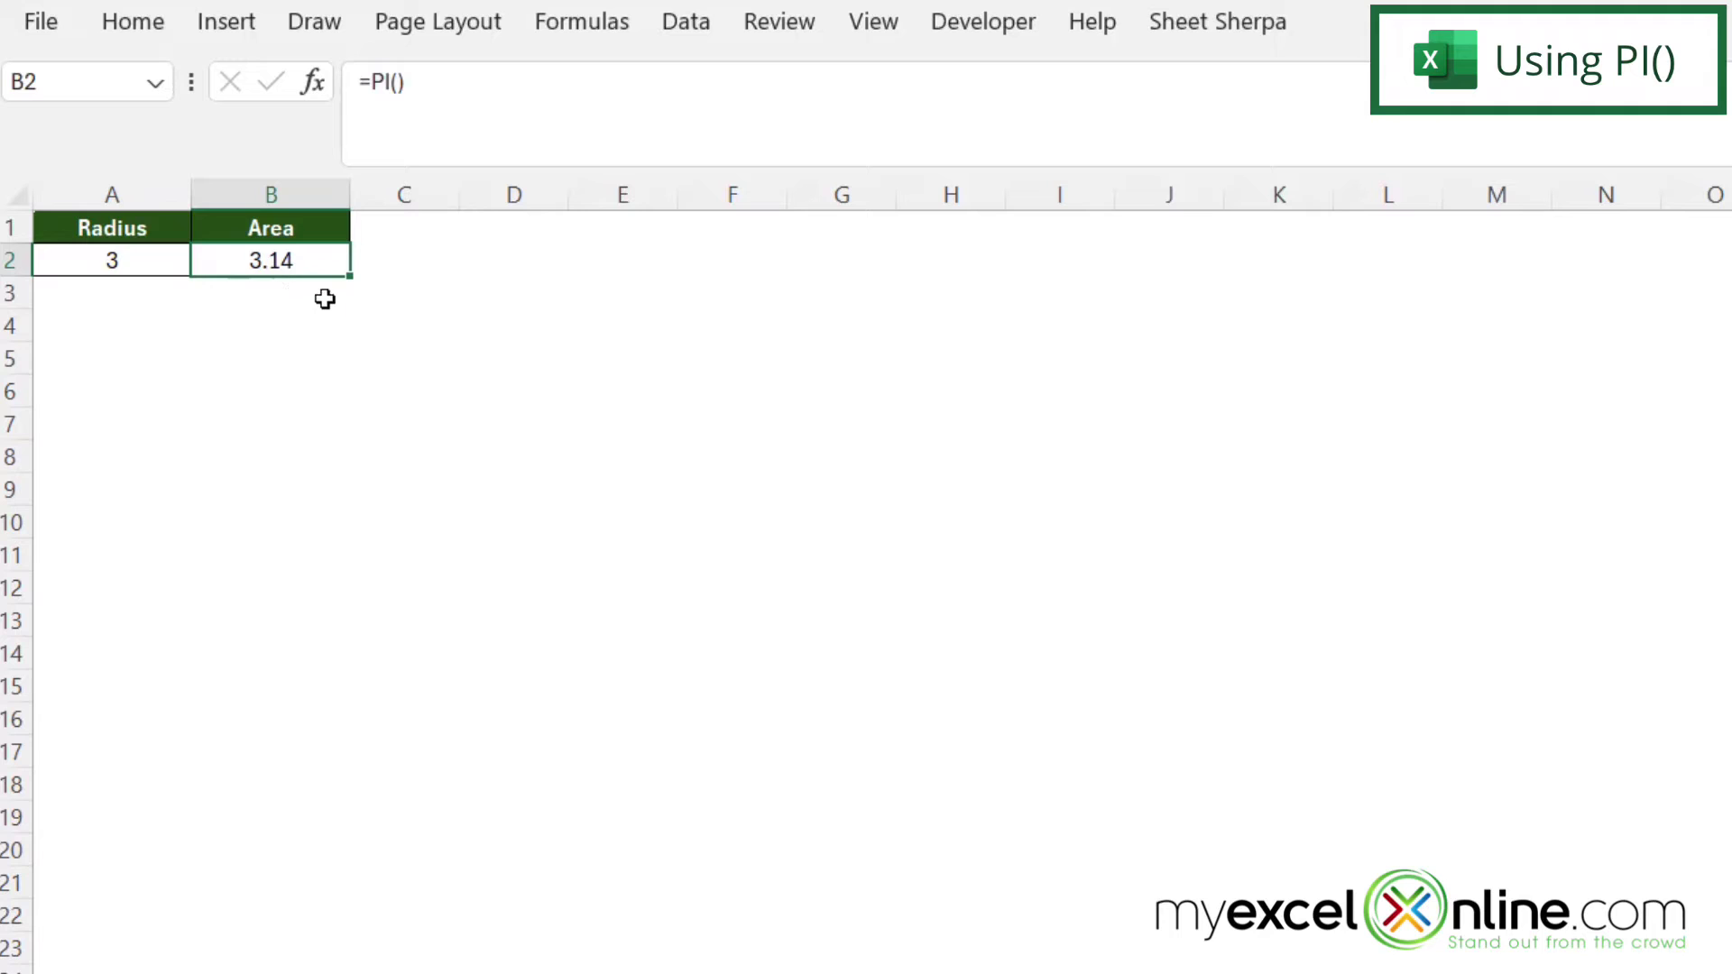
Increase B2's decimal places with Increase Decimal until pi displays as 3.1415927.
{"action": "left_click", "coordinate": [123, 20]}
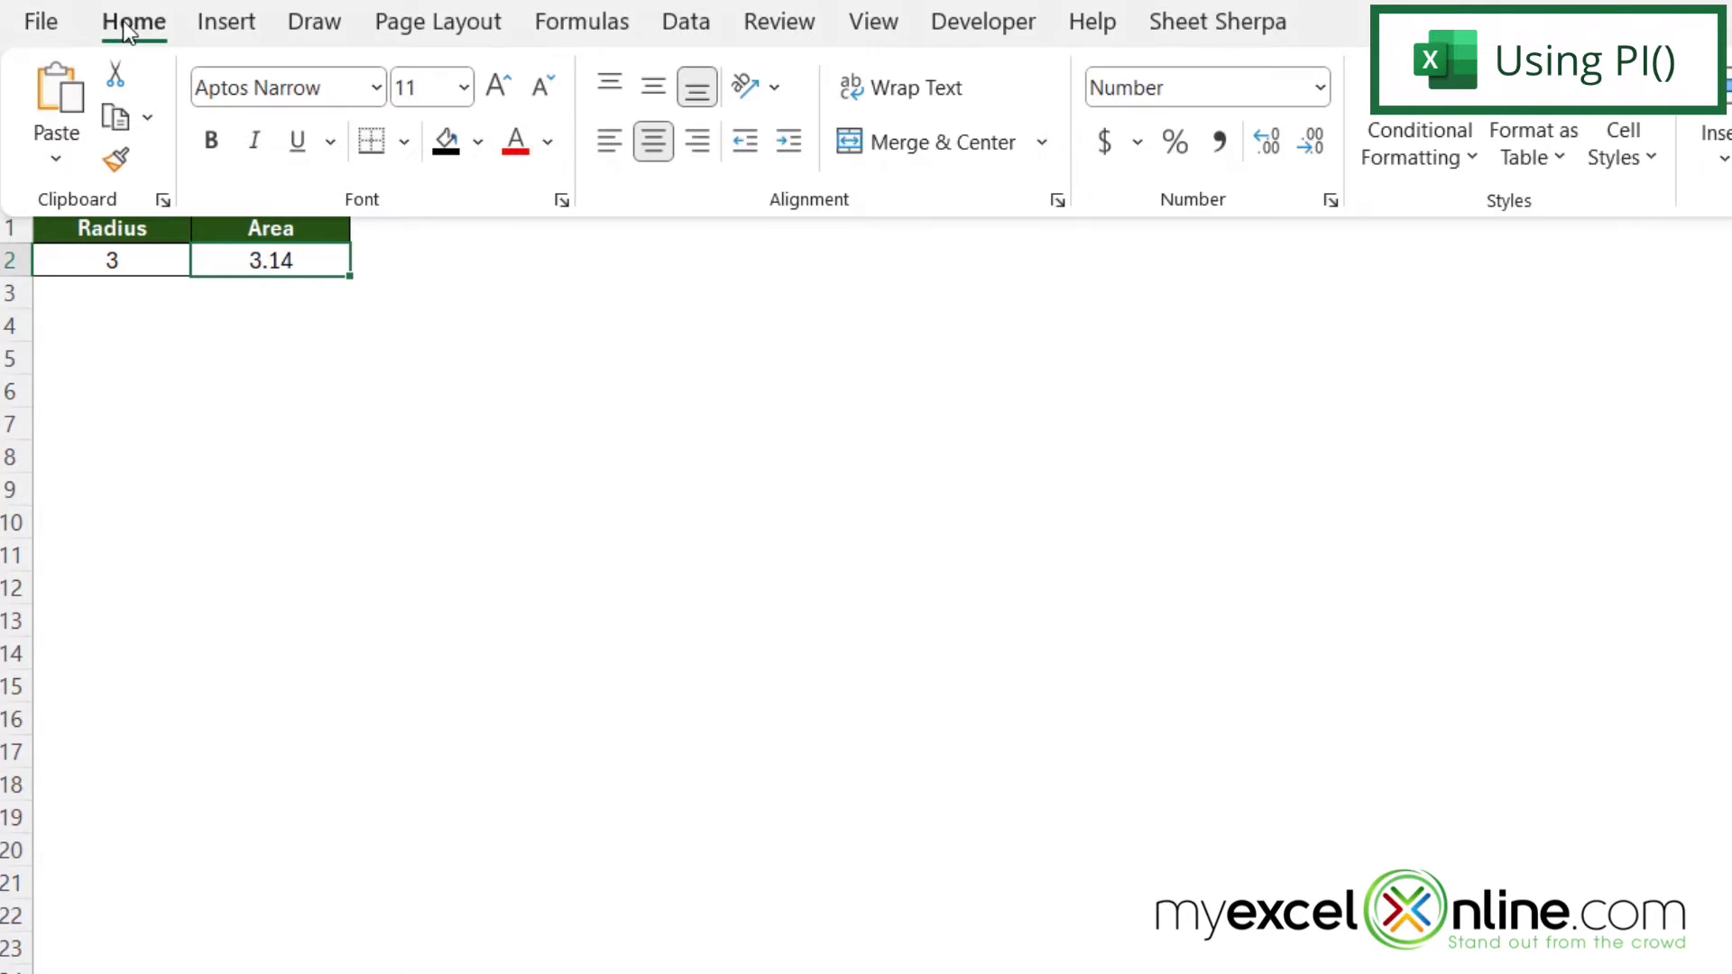
{"action": "left_click", "coordinate": [1274, 148]}
{"action": "double_click", "coordinate": [1274, 148]}
{"action": "left_click", "coordinate": [1274, 147]}
{"action": "key", "text": "Escape"}
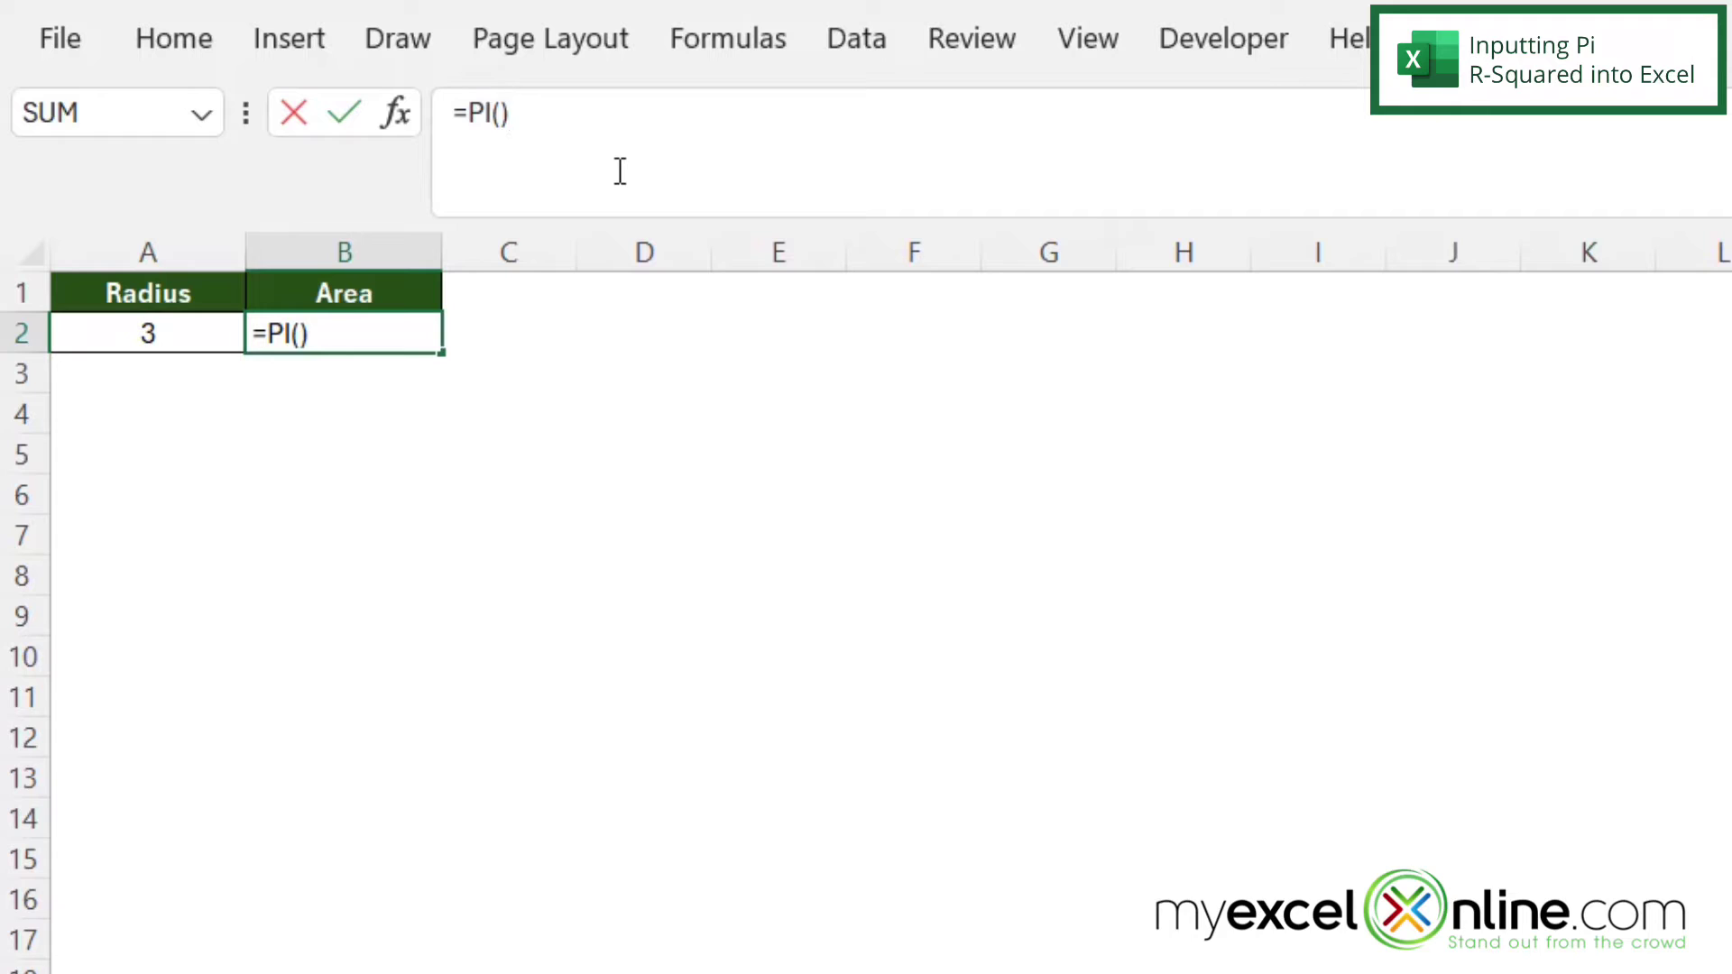
{"action": "type", "text": "*"}
Add the radius cell A2 to B2's formula, making it =PI()*A2^2.
{"action": "left_click", "coordinate": [93, 329]}
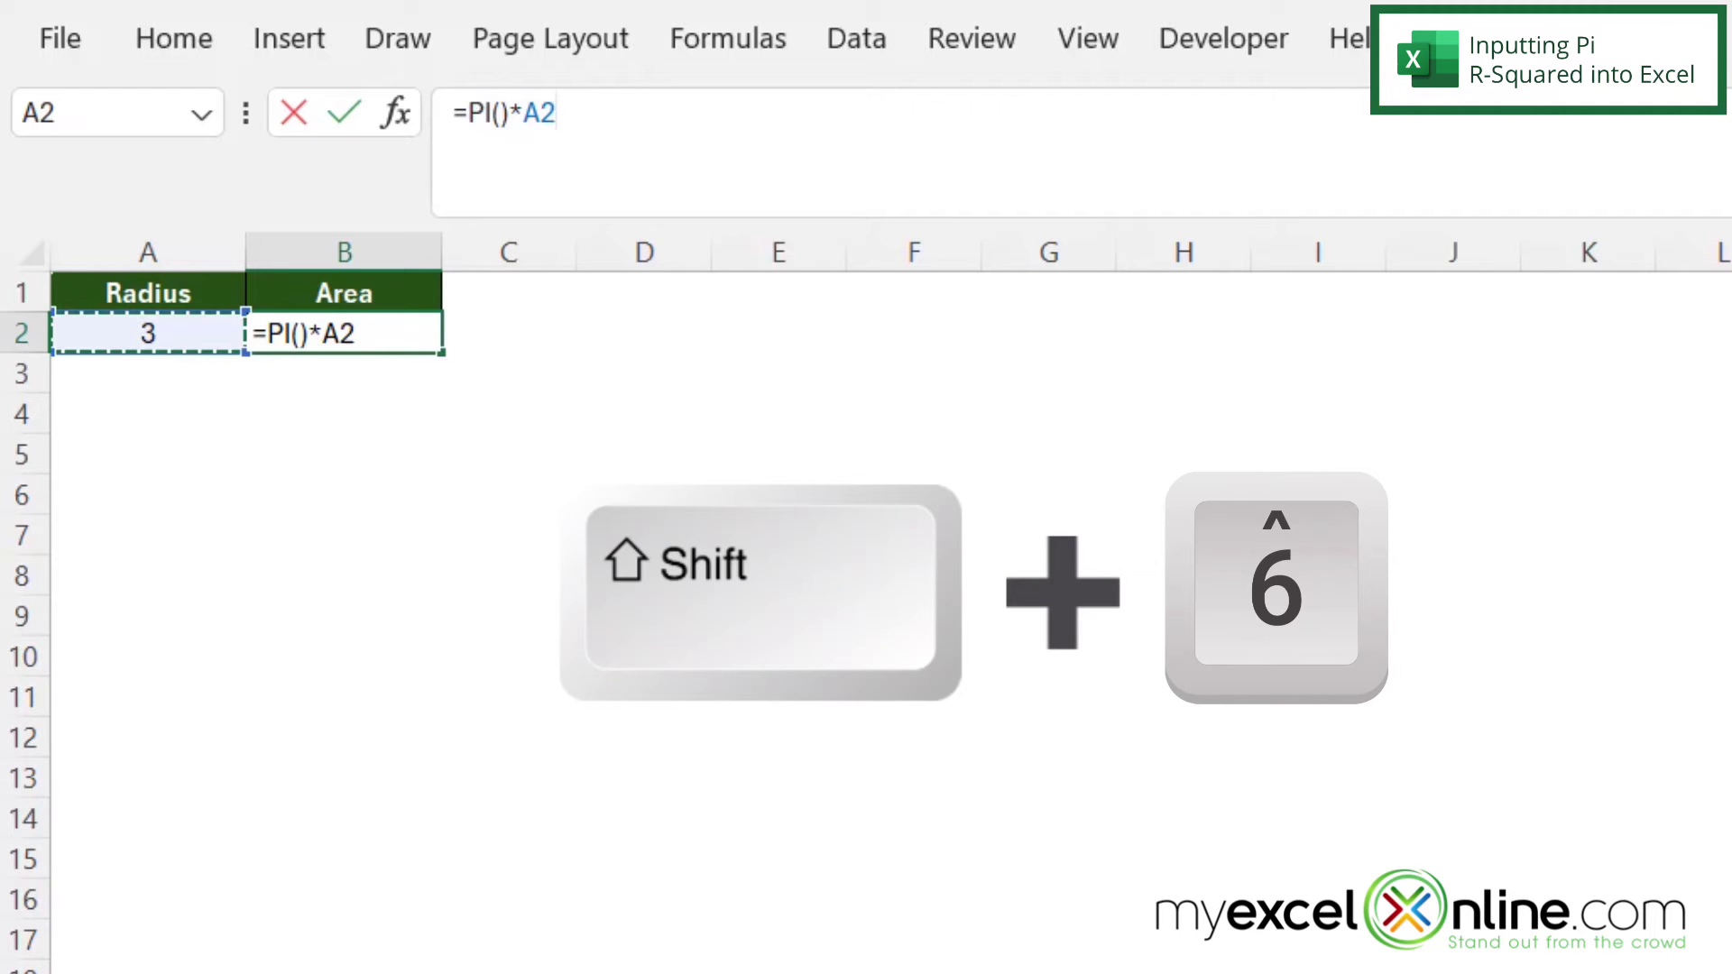
{"action": "type", "text": "^"}
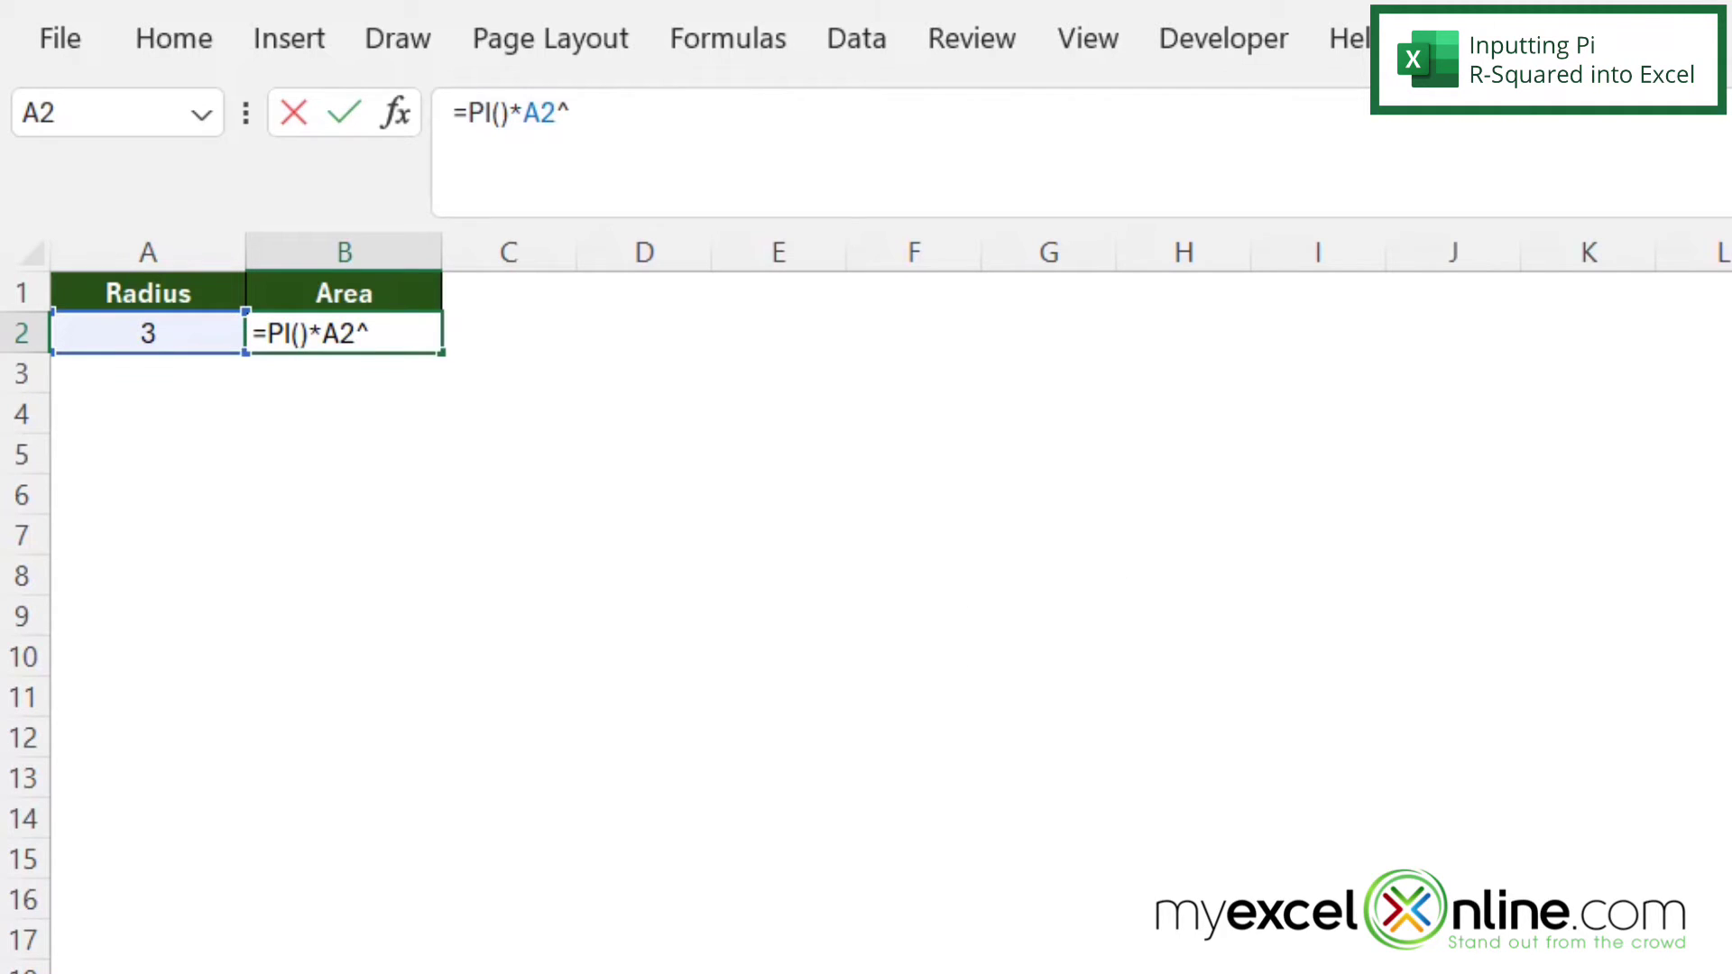
{"action": "type", "text": "2"}
Commit =PI()*A2^2 in B2 so it displays 28.2743339.
{"action": "key", "text": "Return"}
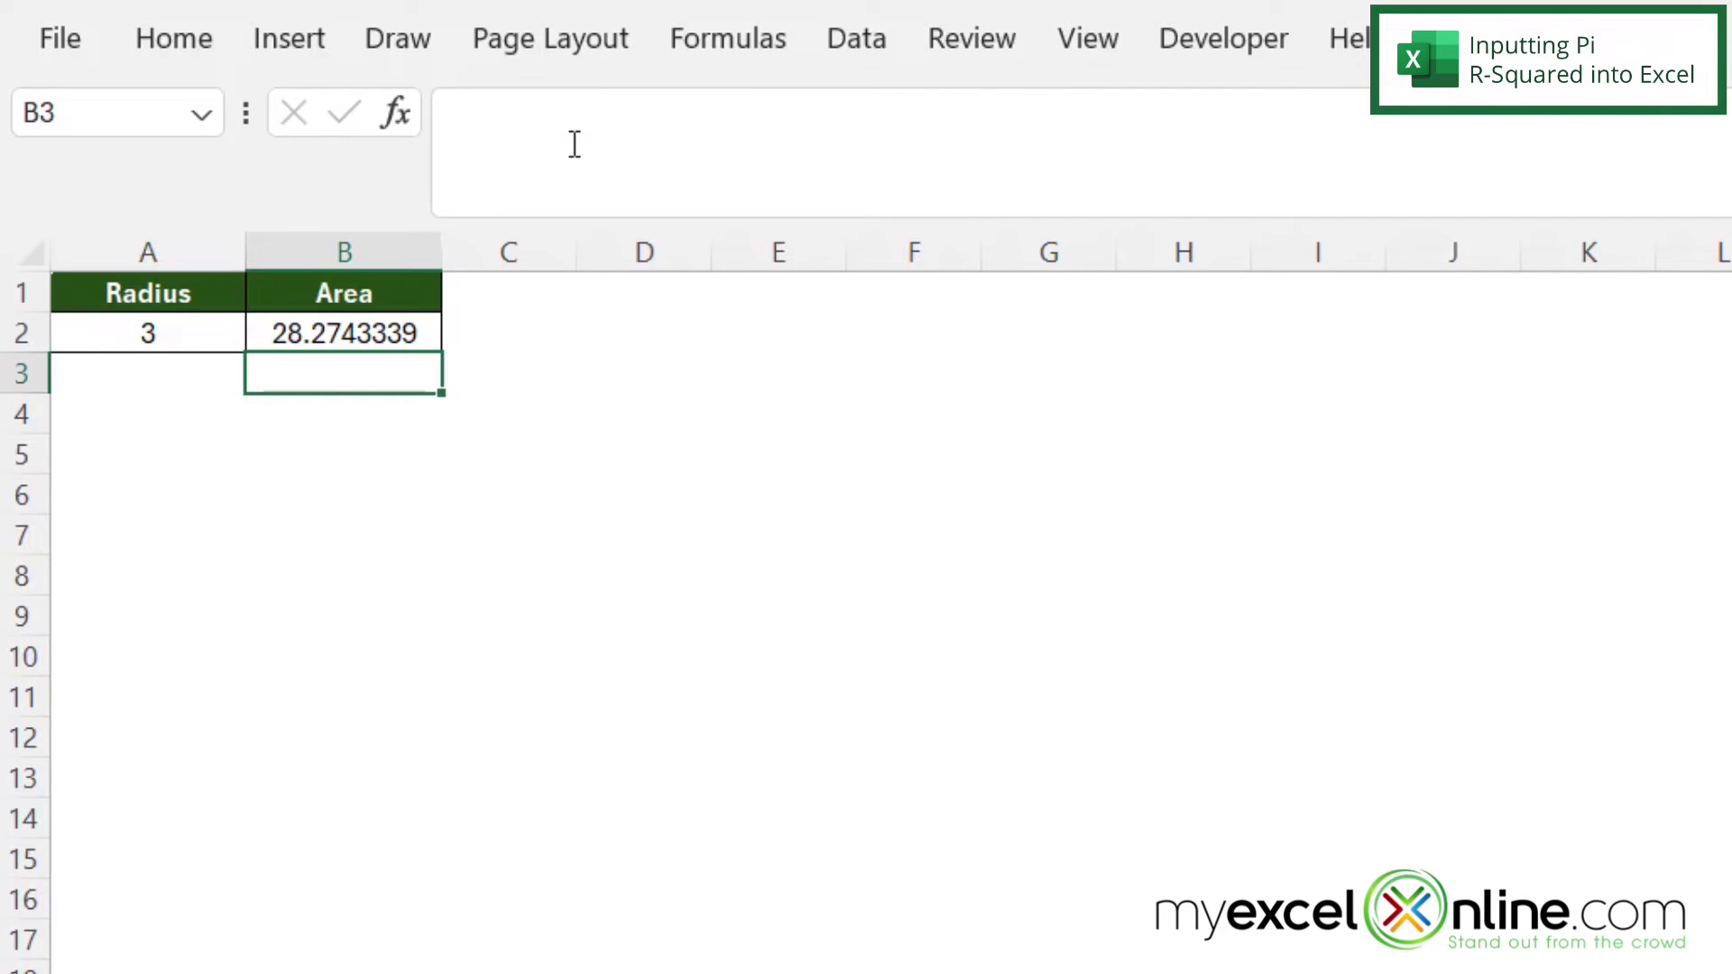